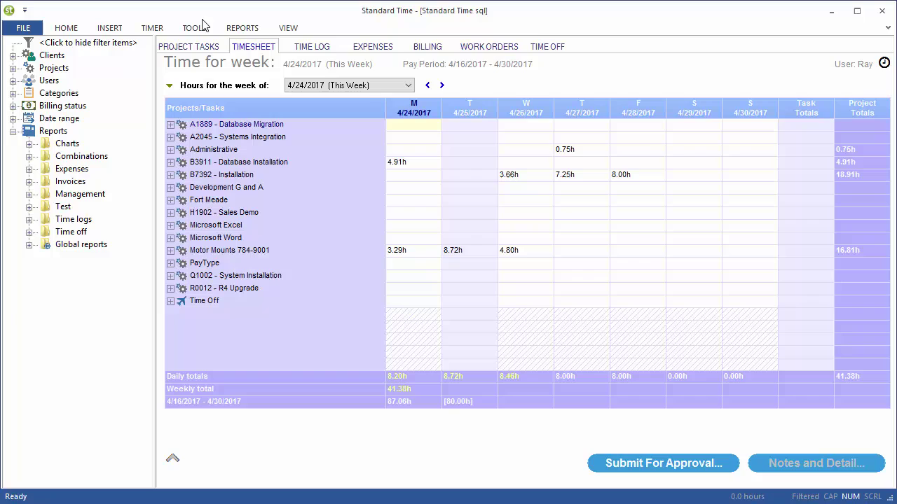
Open the inventory list and examine the properties of 10-24 bolts, 10-24 Nuts and Wood panel, closing the list when done.
{"action": "left_click", "coordinate": [194, 29]}
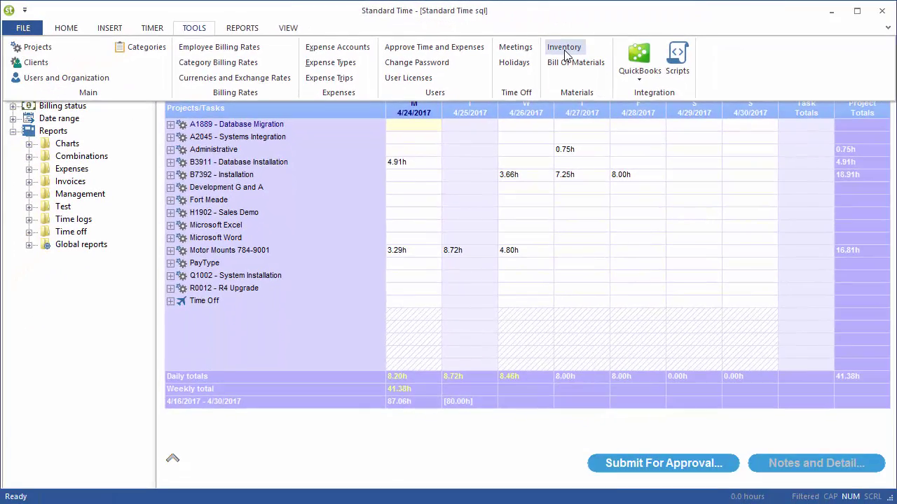
{"action": "left_click", "coordinate": [565, 50]}
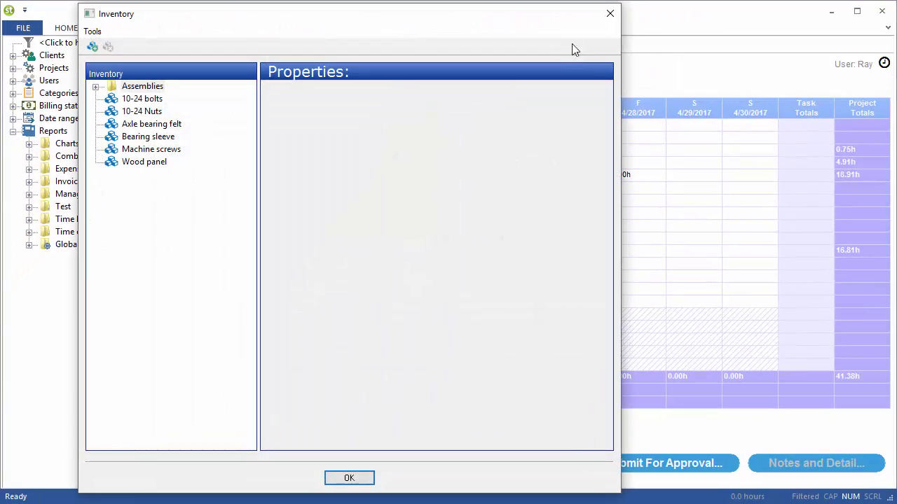
{"action": "left_click", "coordinate": [140, 100]}
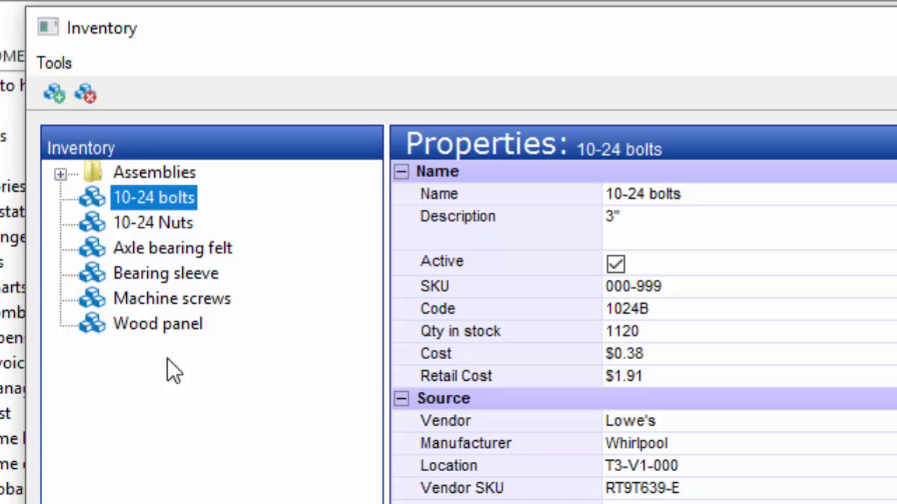
{"action": "left_click", "coordinate": [729, 198]}
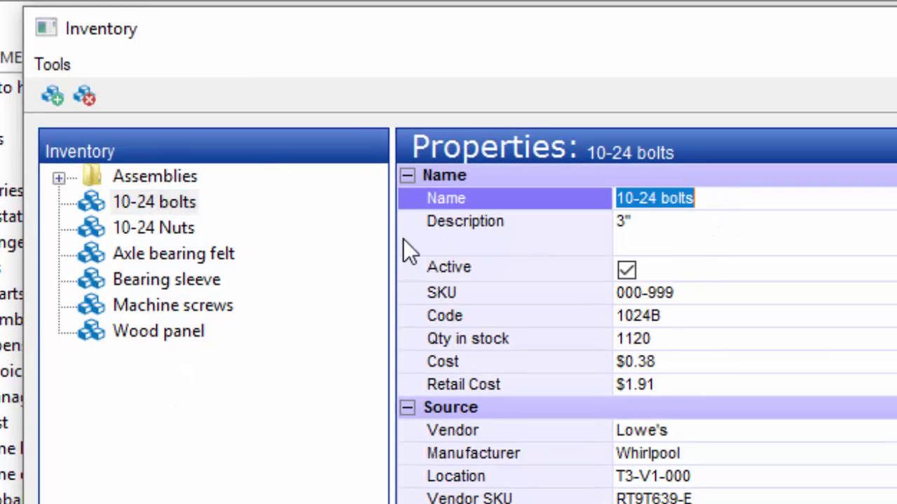
{"action": "left_click", "coordinate": [176, 230]}
{"action": "left_click", "coordinate": [714, 200]}
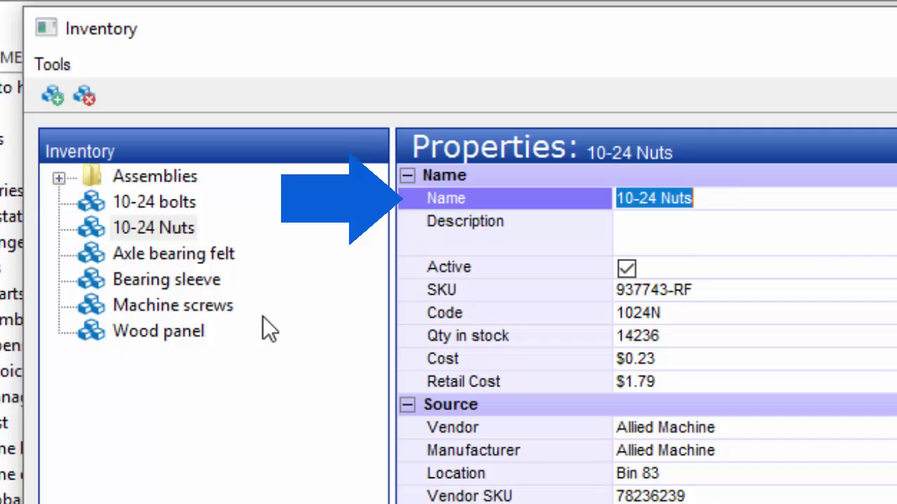
{"action": "left_click", "coordinate": [178, 335]}
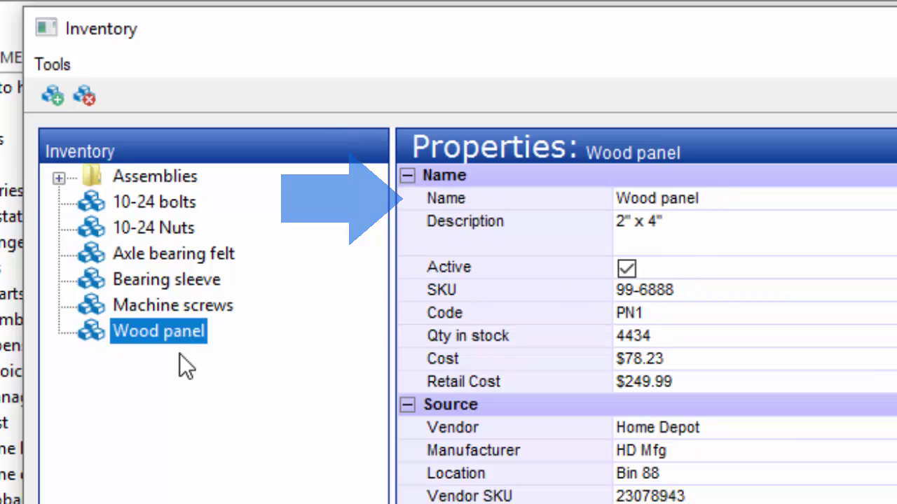
{"action": "left_click", "coordinate": [755, 201]}
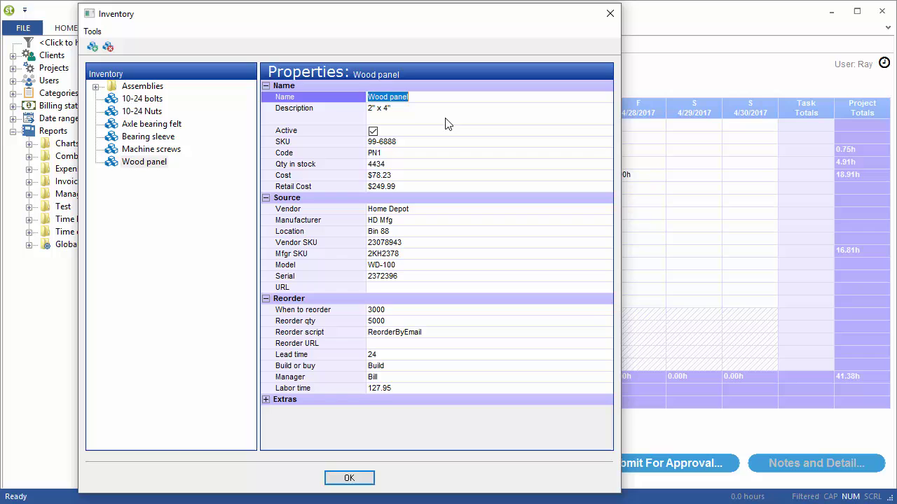
{"action": "left_click", "coordinate": [369, 479]}
Open the bill of materials list, examine the Panel Assembly properties and close the list.
{"action": "left_click", "coordinate": [188, 31]}
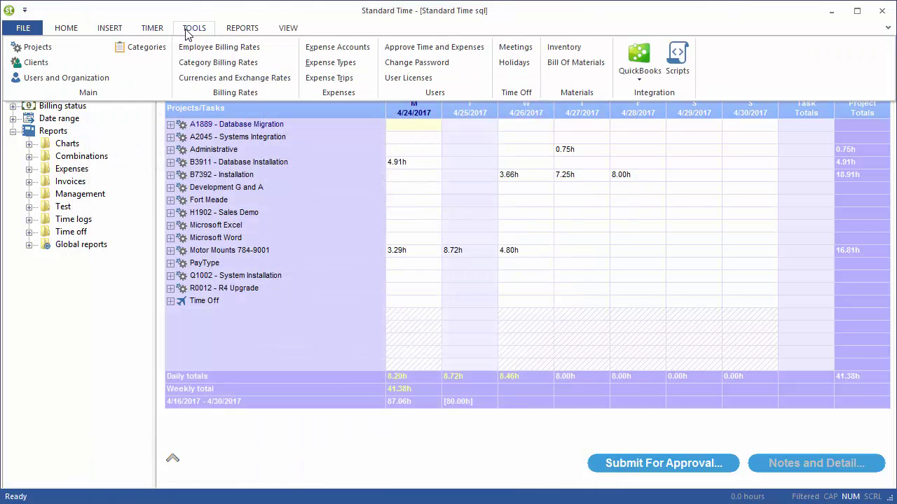
{"action": "left_click", "coordinate": [575, 62]}
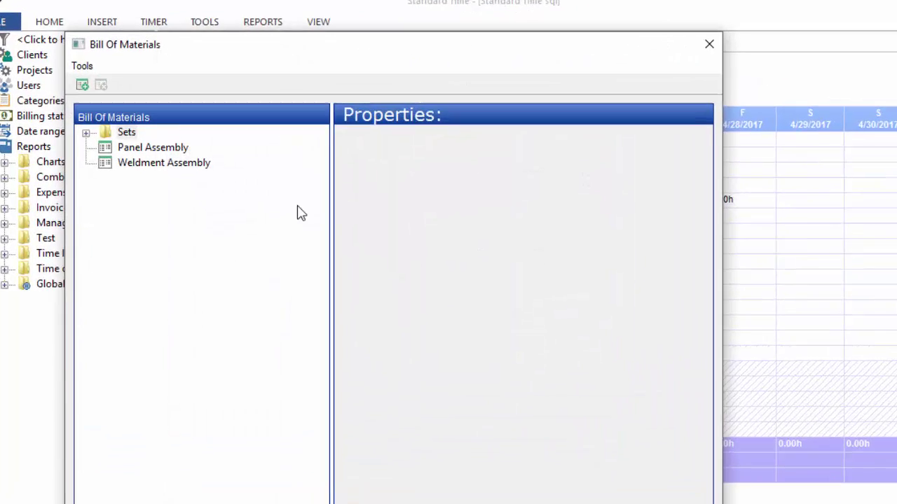
{"action": "left_click", "coordinate": [166, 135]}
{"action": "left_click", "coordinate": [828, 203]}
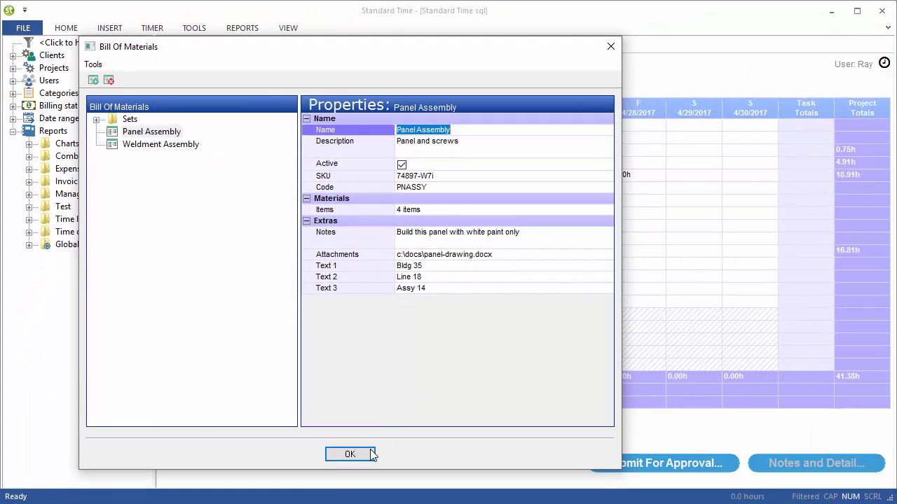
{"action": "left_click", "coordinate": [349, 455]}
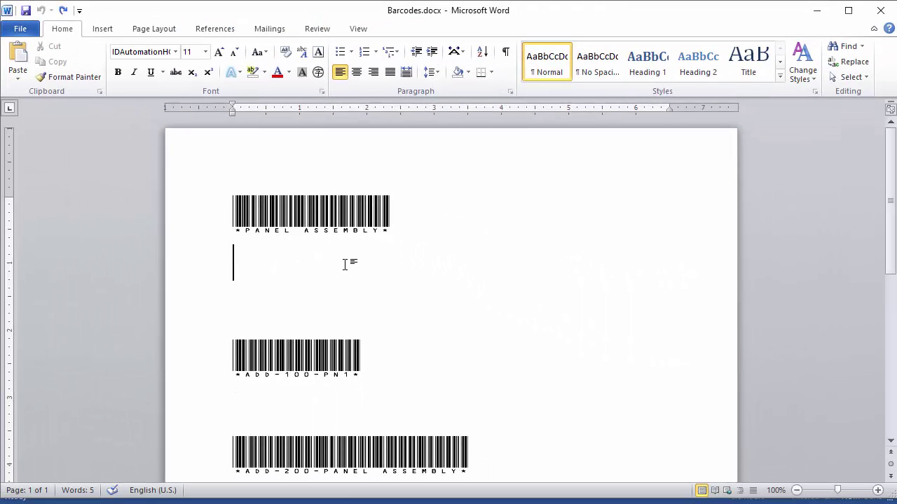
Switch to Barcodes.docx in Word, set all barcode text to Cambria (Headings), and undo the font change.
{"action": "key", "text": "ctrl+a"}
{"action": "left_click", "coordinate": [175, 51]}
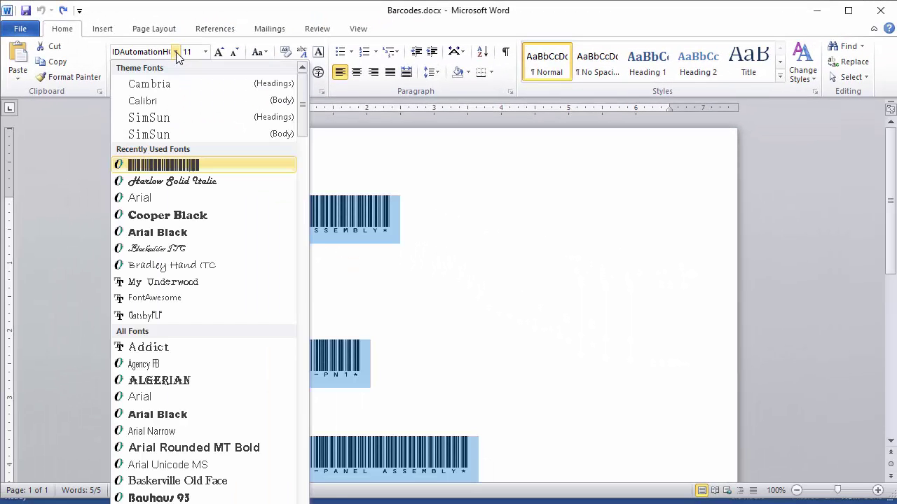
{"action": "left_click", "coordinate": [168, 90]}
{"action": "left_click", "coordinate": [311, 236]}
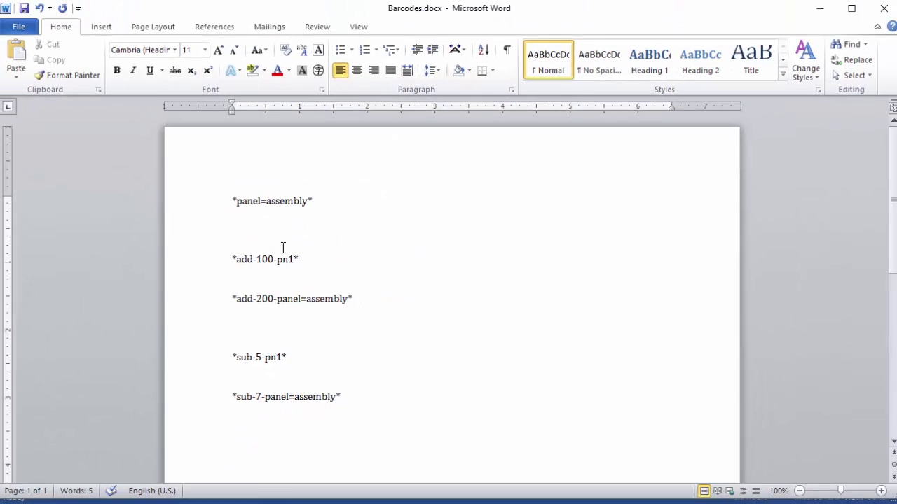
{"action": "key", "text": "ctrl+z"}
{"action": "left_click", "coordinate": [365, 272]}
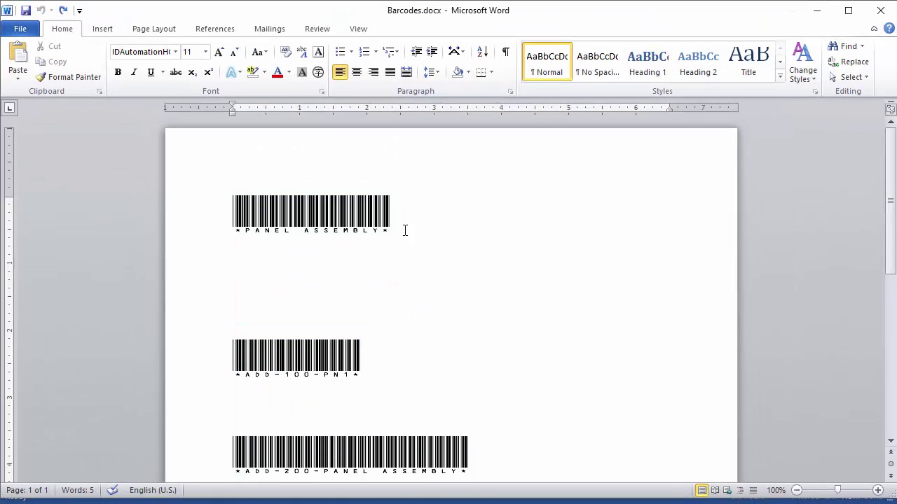
Review the add and subtract barcodes down to the end of the document.
{"action": "scroll", "coordinate": [419, 268], "scroll_direction": "down", "scroll_amount": 8}
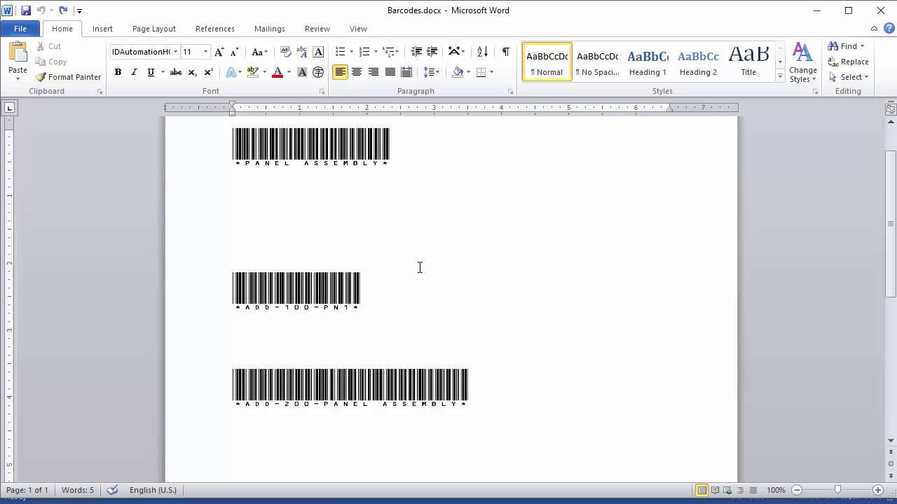
{"action": "scroll", "coordinate": [420, 268], "scroll_direction": "down", "scroll_amount": 2}
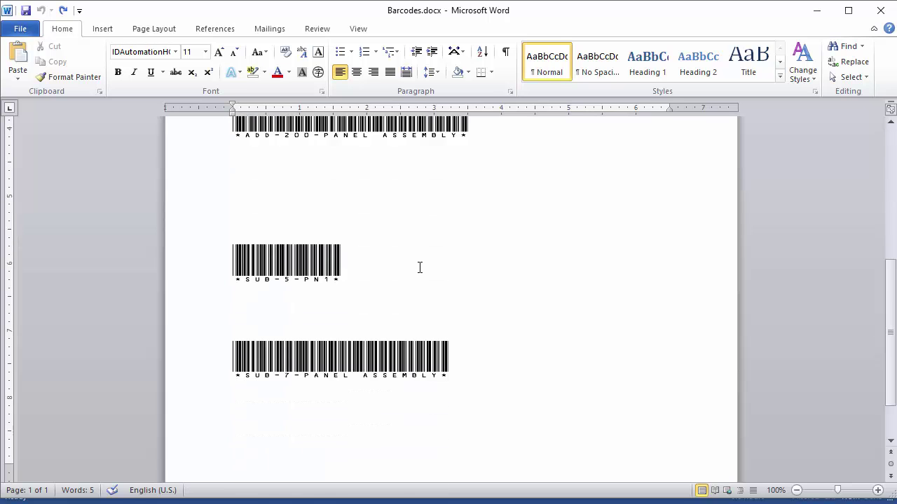
{"action": "scroll", "coordinate": [419, 268], "scroll_direction": "up", "scroll_amount": 10}
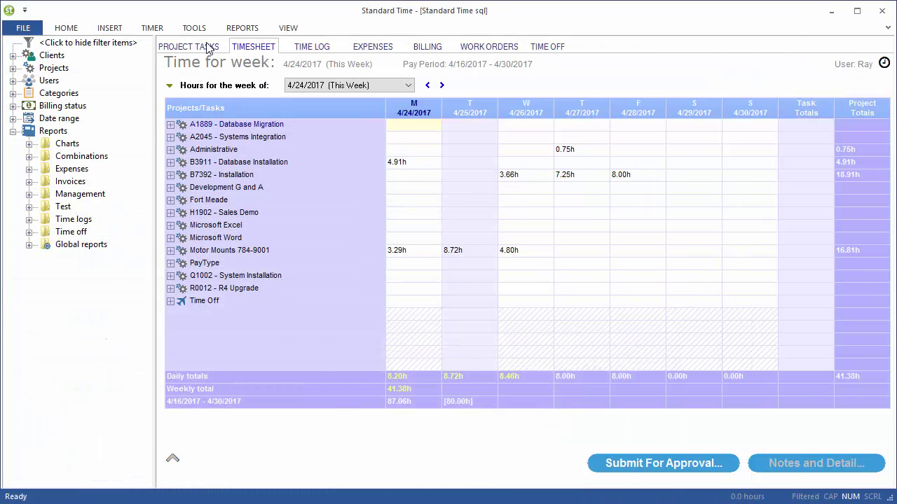
Switch to Standard Time, open the inventory list and inspect the name and code of Wood panel.
{"action": "left_click", "coordinate": [196, 28]}
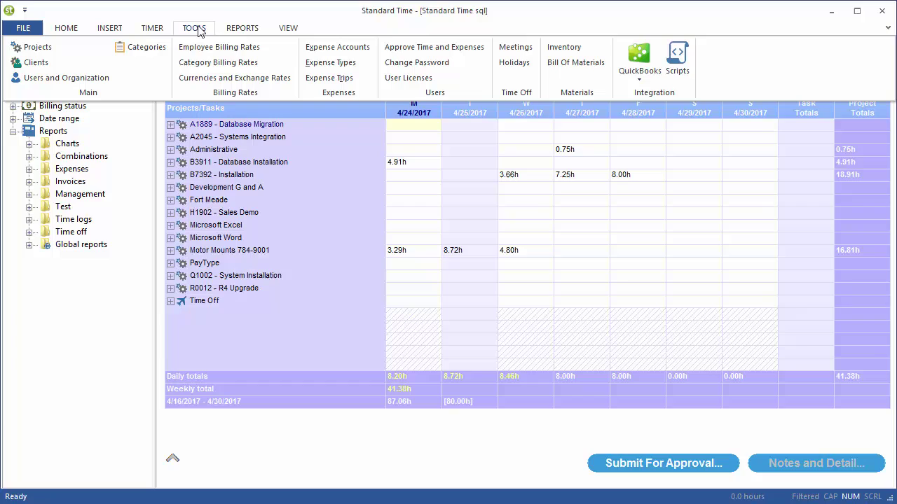
{"action": "left_click", "coordinate": [555, 47]}
{"action": "left_click", "coordinate": [145, 161]}
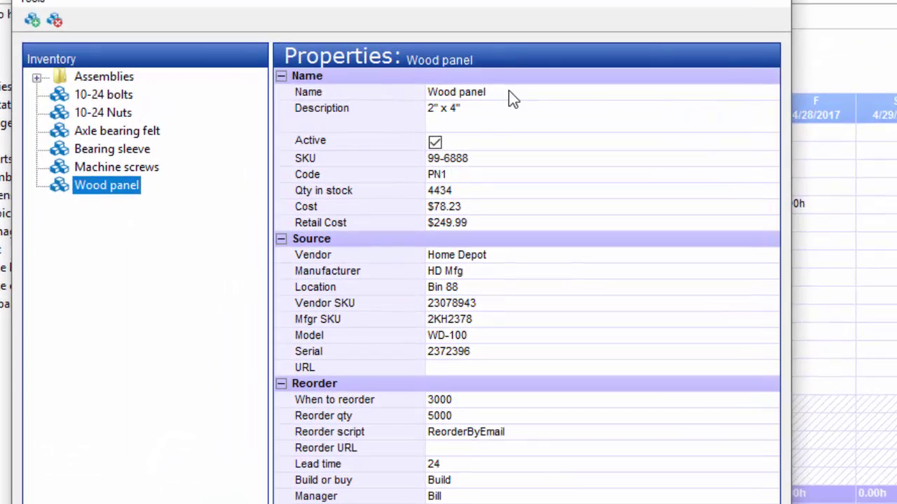
{"action": "left_click", "coordinate": [458, 96]}
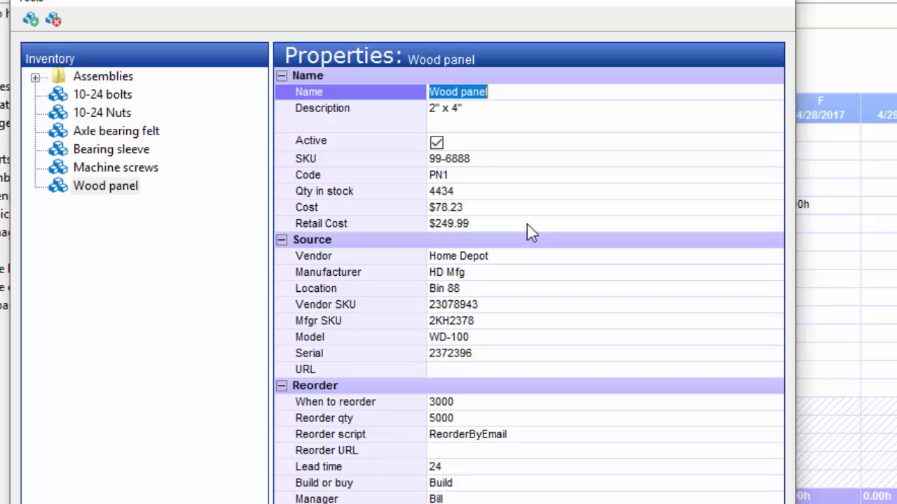
{"action": "left_click", "coordinate": [502, 176]}
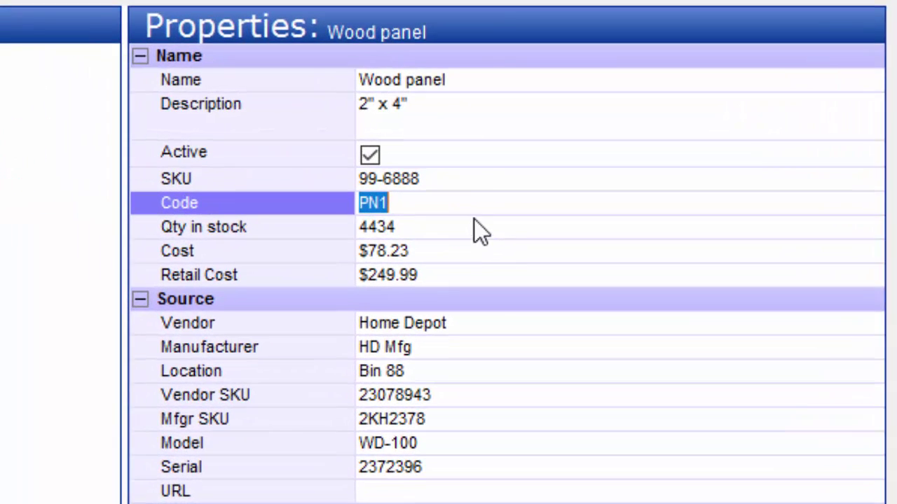
Inspect the identifiers usable for Wood panel: name, SKU, code, vendor SKU and manufacturer SKU.
{"action": "left_click", "coordinate": [490, 82]}
{"action": "left_click", "coordinate": [488, 176]}
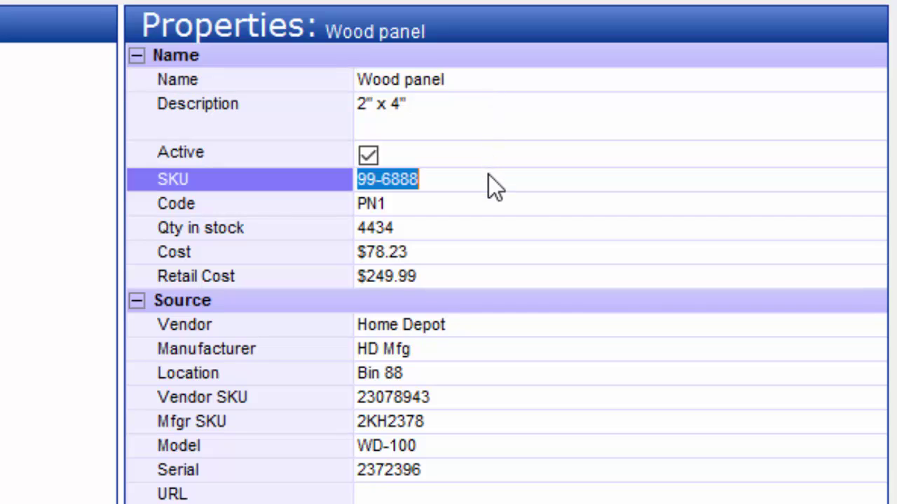
{"action": "left_click", "coordinate": [484, 208]}
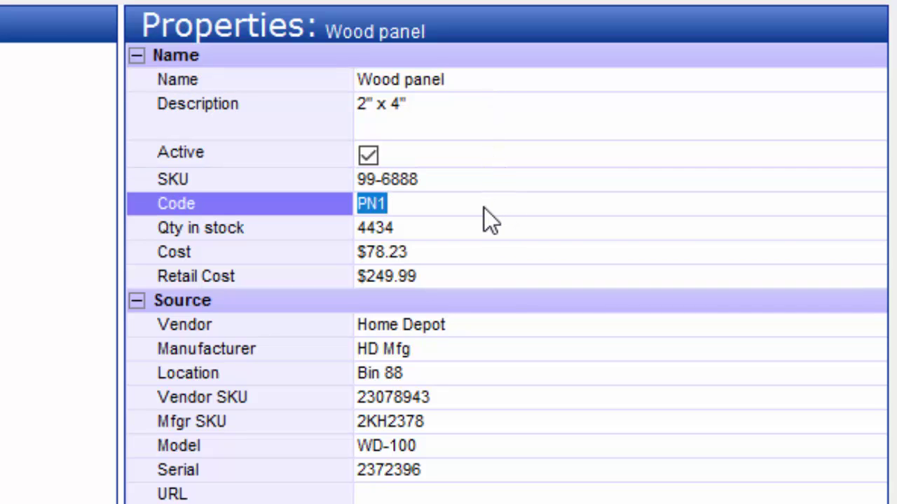
{"action": "left_click", "coordinate": [488, 405]}
{"action": "left_click", "coordinate": [486, 423]}
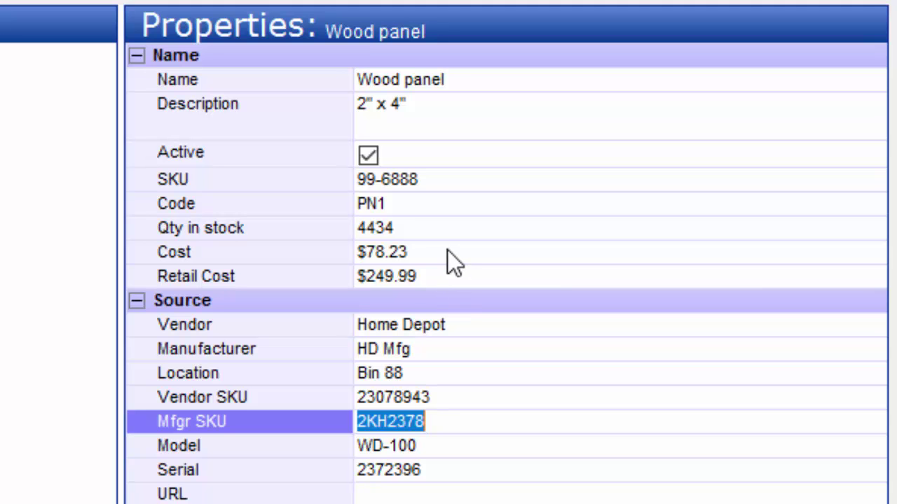
Inspect Wood panel's quantity in stock, reorder threshold and reorder script, and close the inventory list.
{"action": "left_click", "coordinate": [437, 230]}
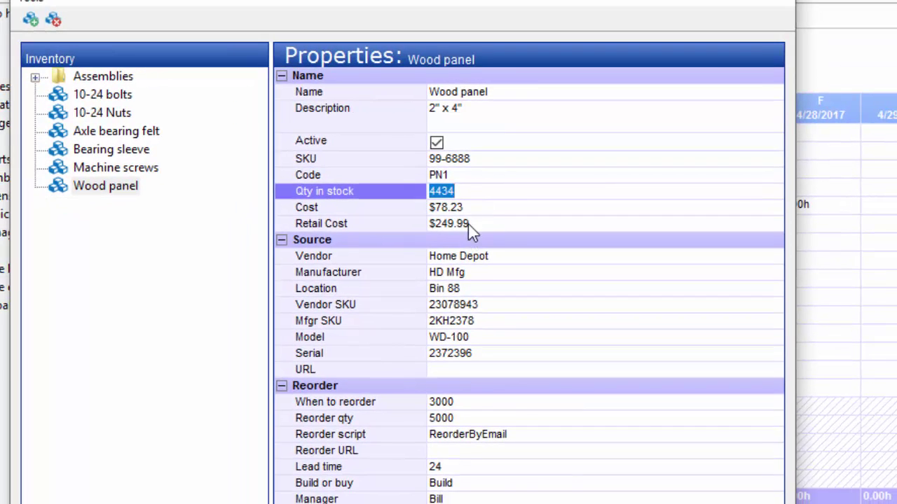
{"action": "left_click", "coordinate": [474, 403]}
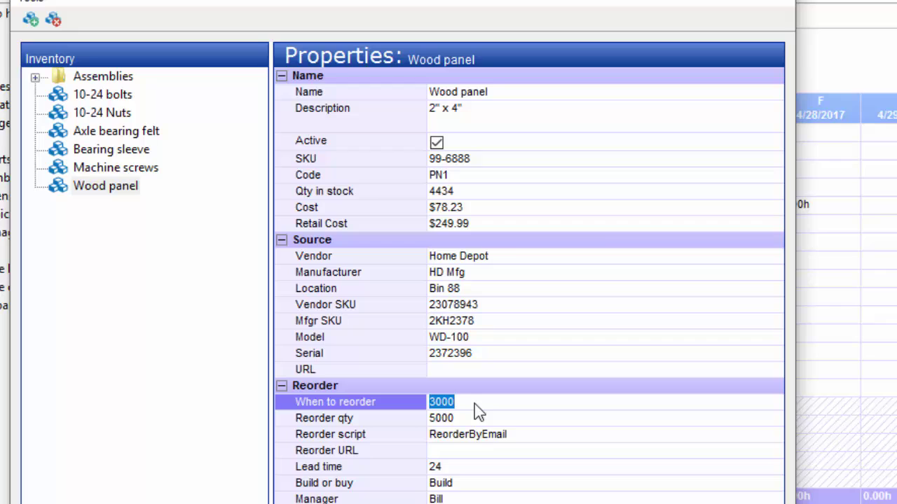
{"action": "left_click", "coordinate": [531, 436]}
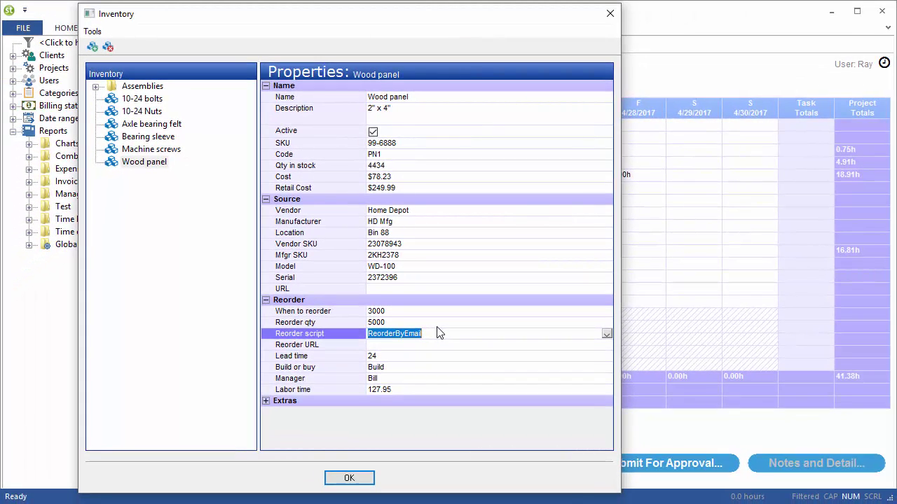
{"action": "key", "text": "Caps_Lock"}
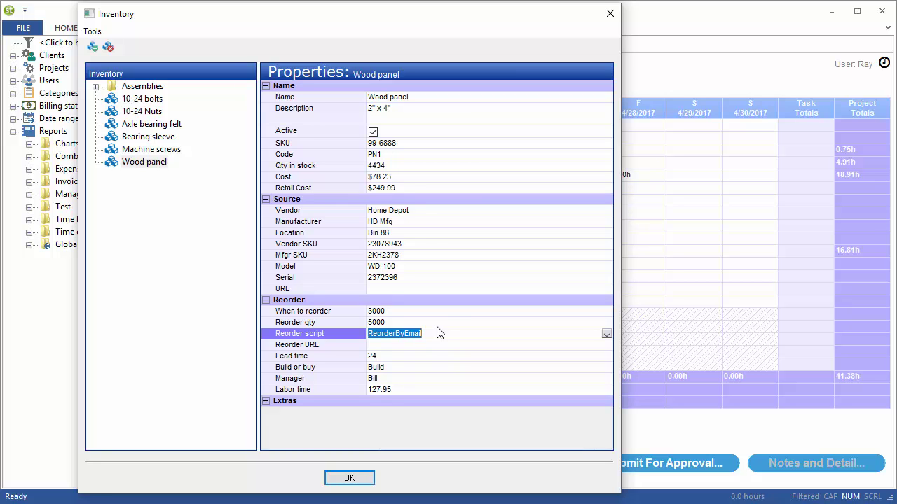
{"action": "left_click", "coordinate": [349, 478]}
Open the bill of materials list and bring up the material items of Panel Assembly.
{"action": "left_click", "coordinate": [192, 28]}
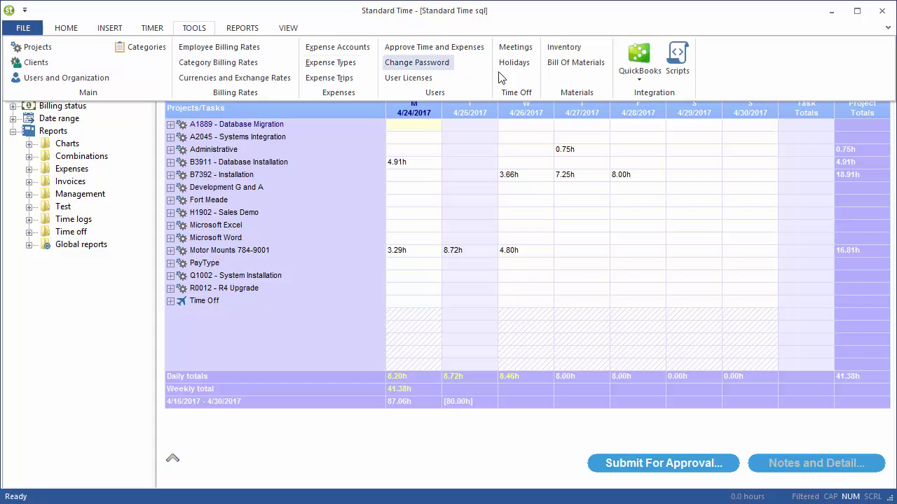
{"action": "left_click", "coordinate": [567, 62]}
{"action": "left_click", "coordinate": [168, 133]}
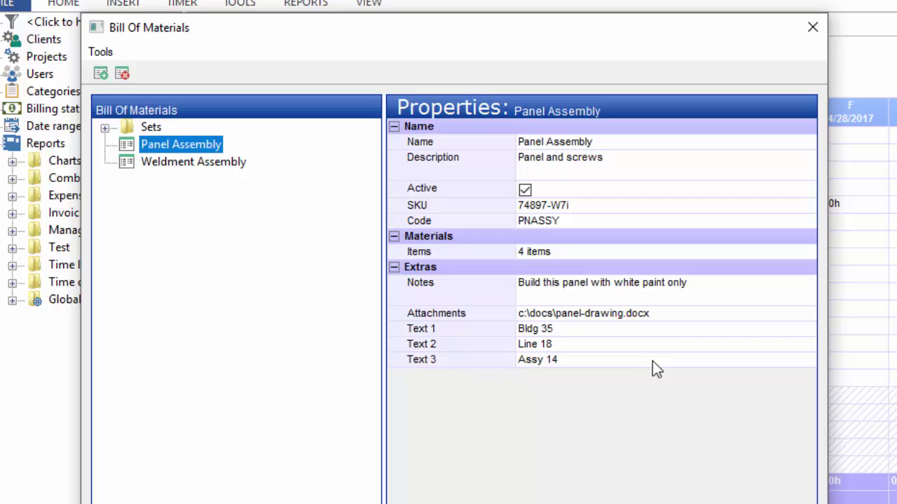
{"action": "left_click", "coordinate": [689, 250]}
{"action": "left_click", "coordinate": [808, 251]}
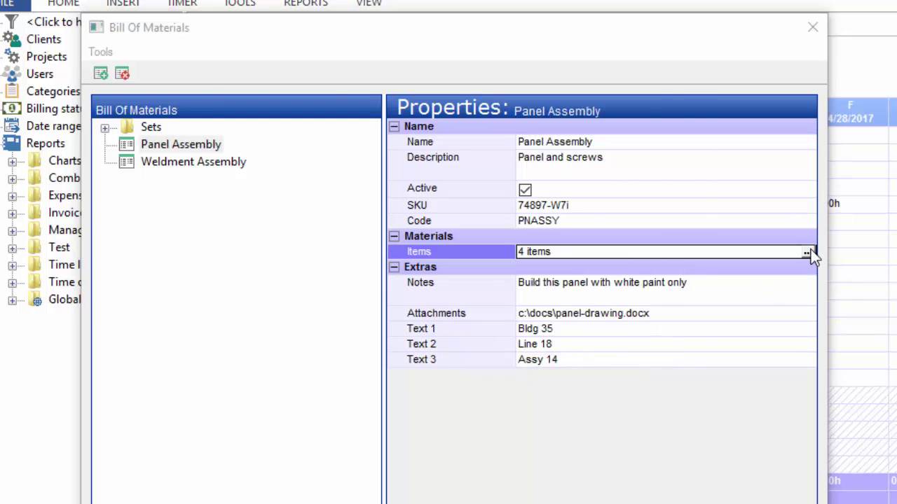